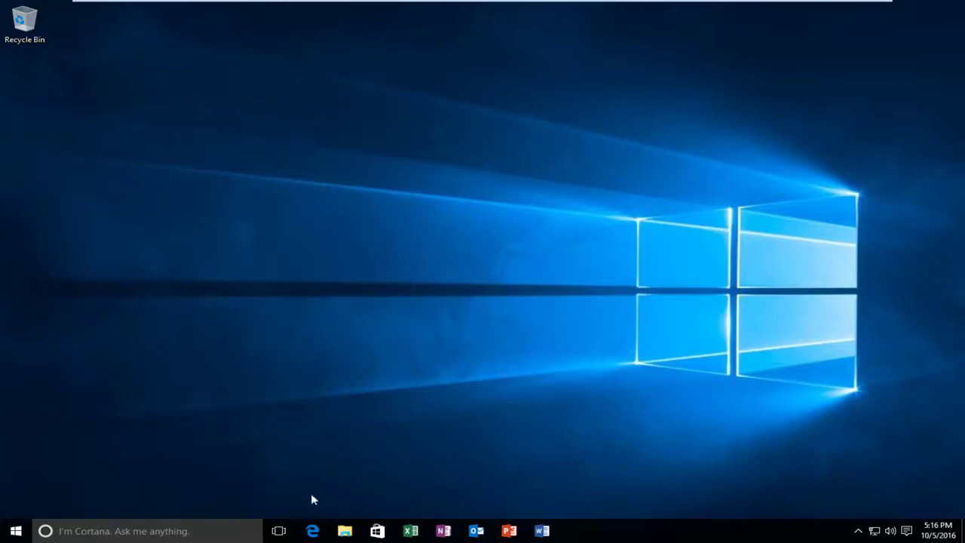
# Open Edge and search Google for 'cpu z'.
pyautogui.click(312, 530)
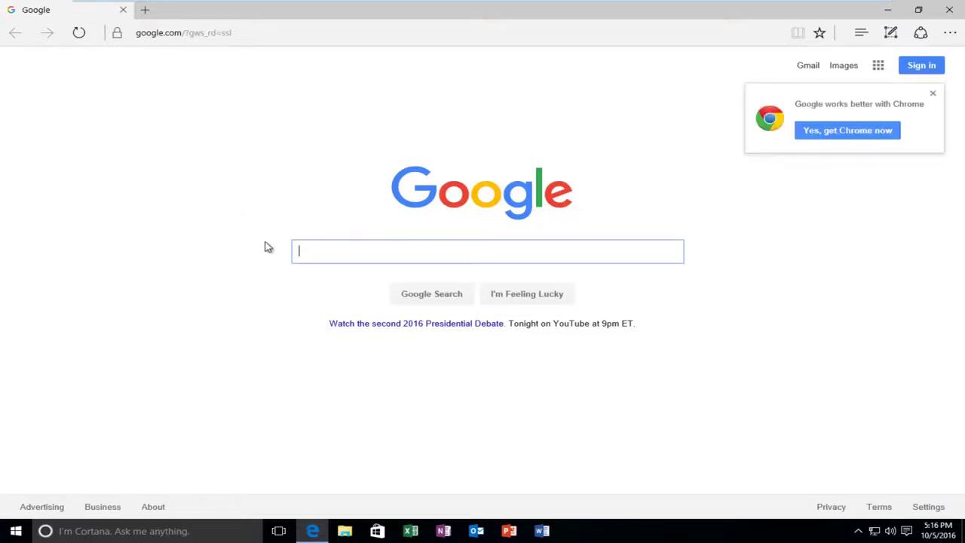
pyautogui.write('cpu ')
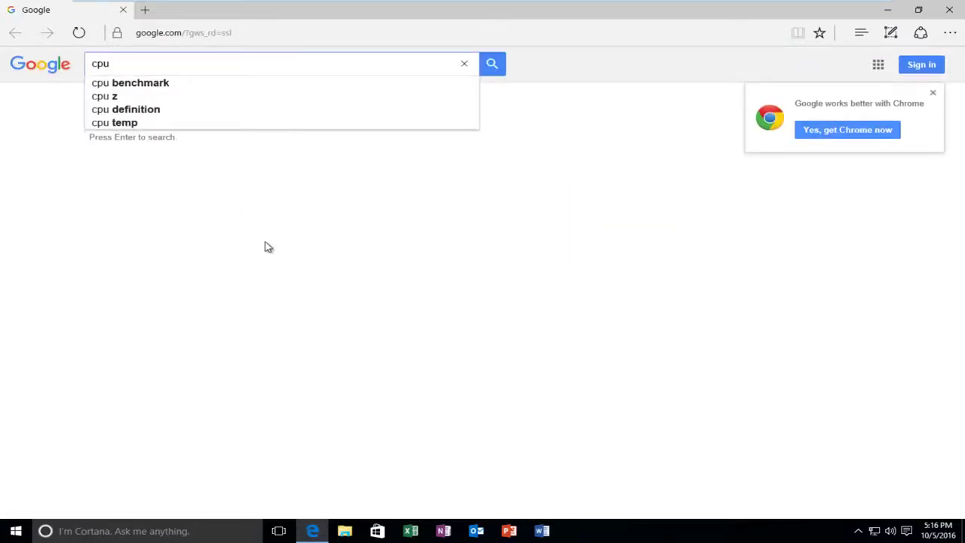
pyautogui.write('z')
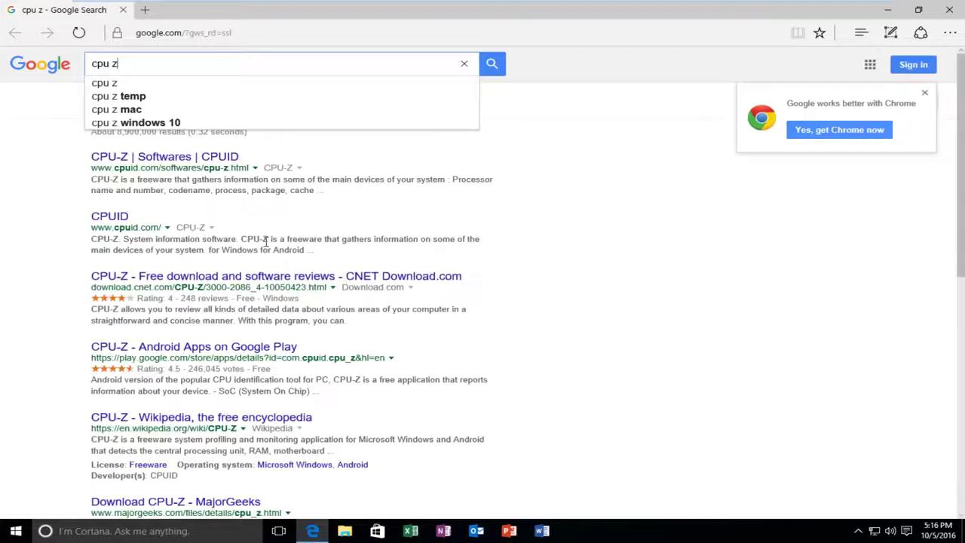
pyautogui.press('Return')
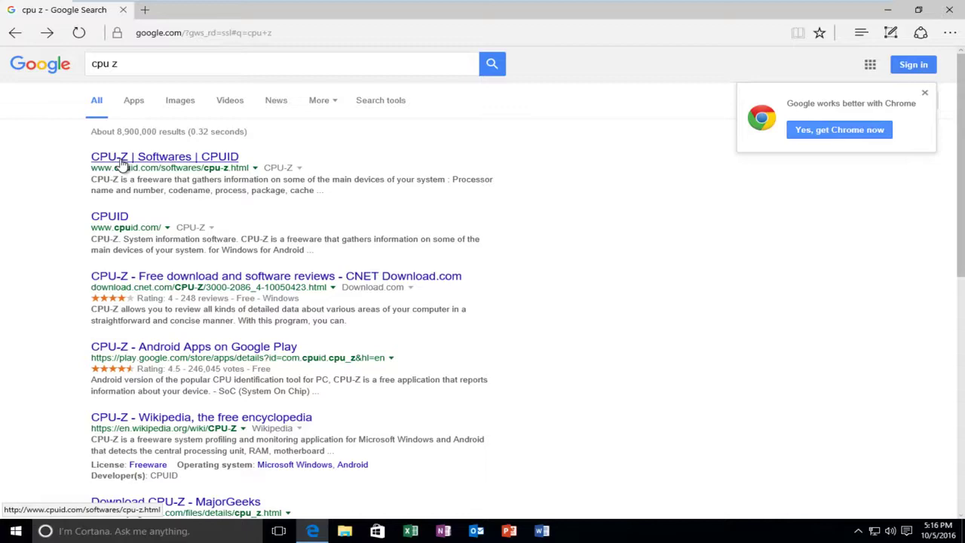
# Download the English CPU-Z setup, cpu-z_1.77-en.exe, from the official CPUID CPU-Z page.
pyautogui.click(130, 157)
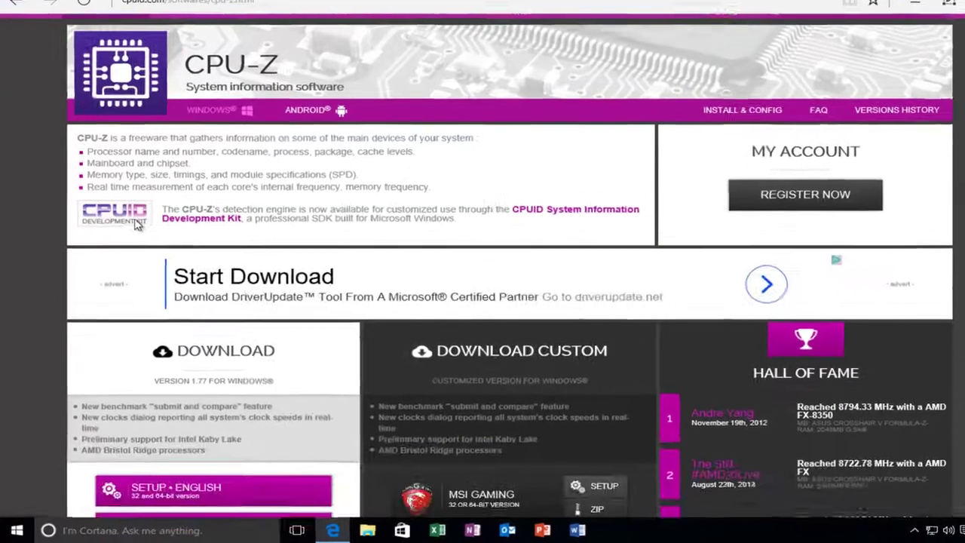
pyautogui.scroll(-5, 138, 224)
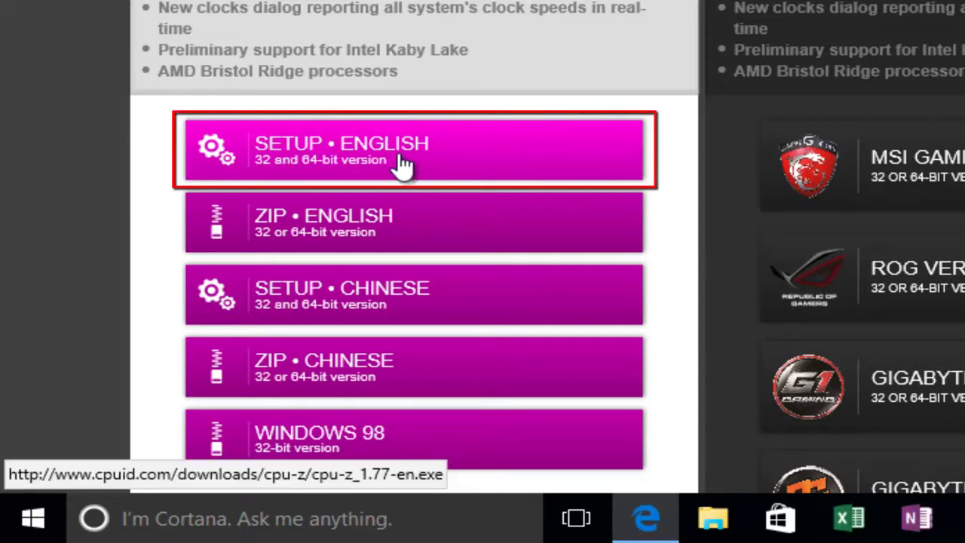
pyautogui.click(324, 154)
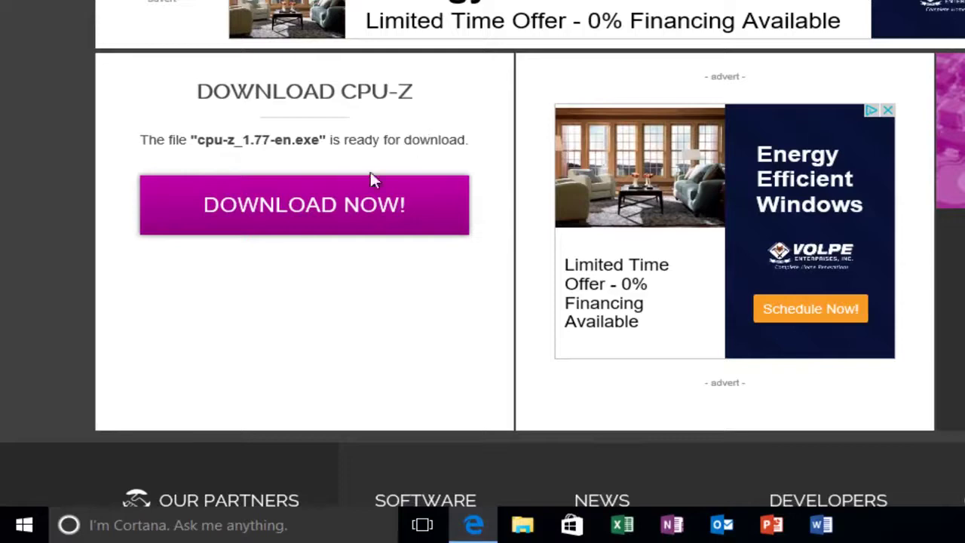
pyautogui.click(315, 221)
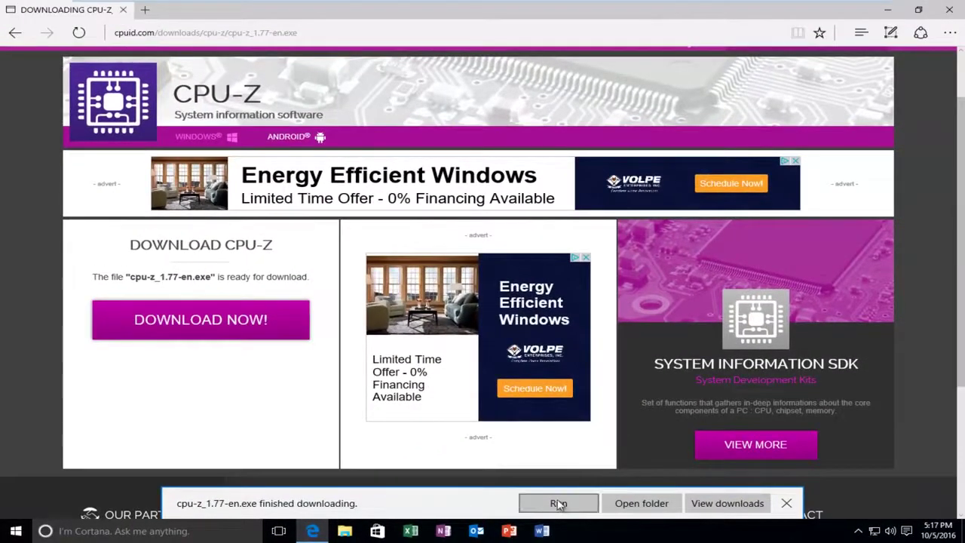
# Run the downloaded CPU-Z installer with admin permission and accept the license agreement.
pyautogui.click(558, 507)
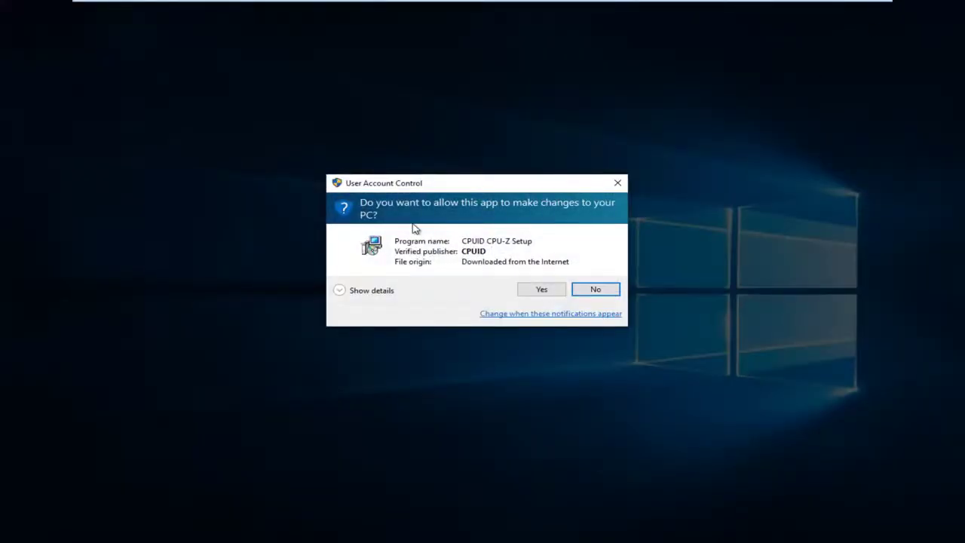
pyautogui.click(538, 292)
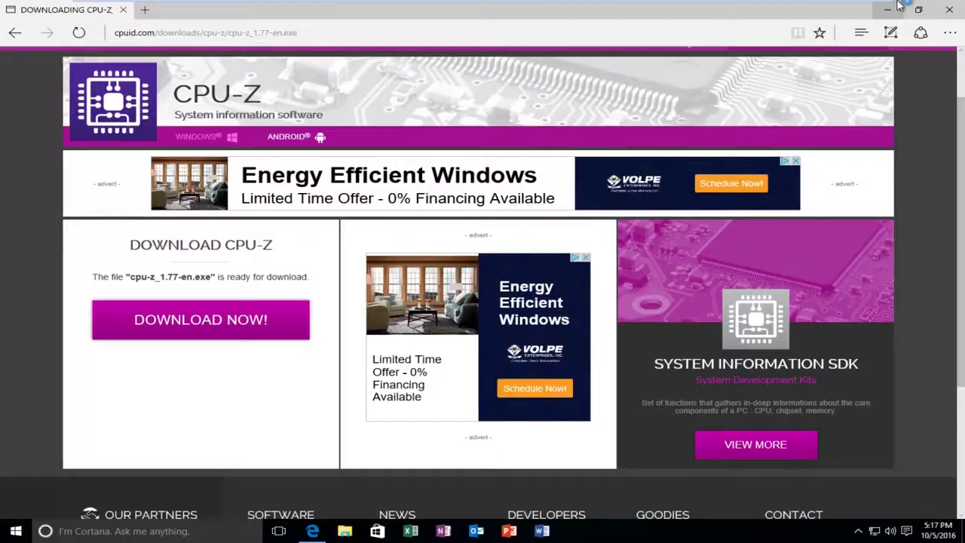
pyautogui.click(888, 11)
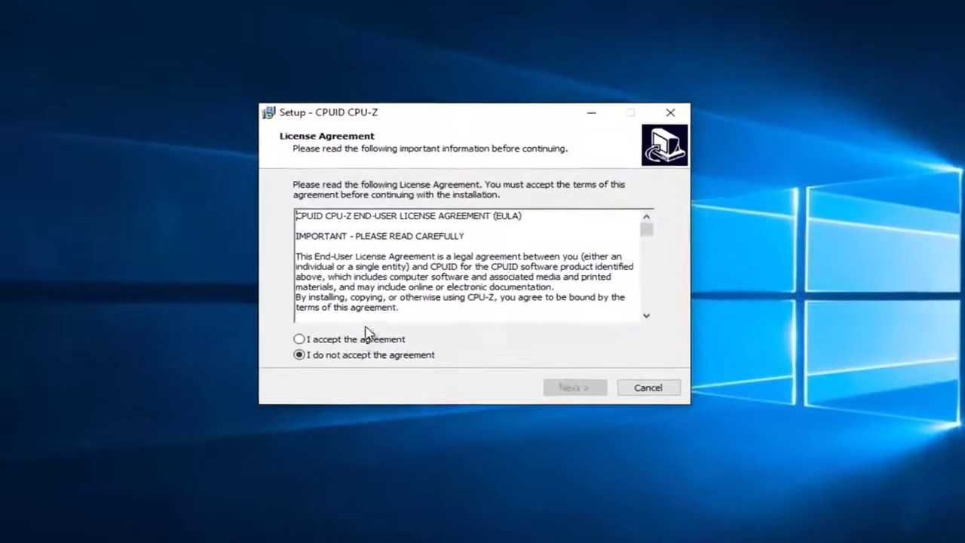
pyautogui.click(326, 348)
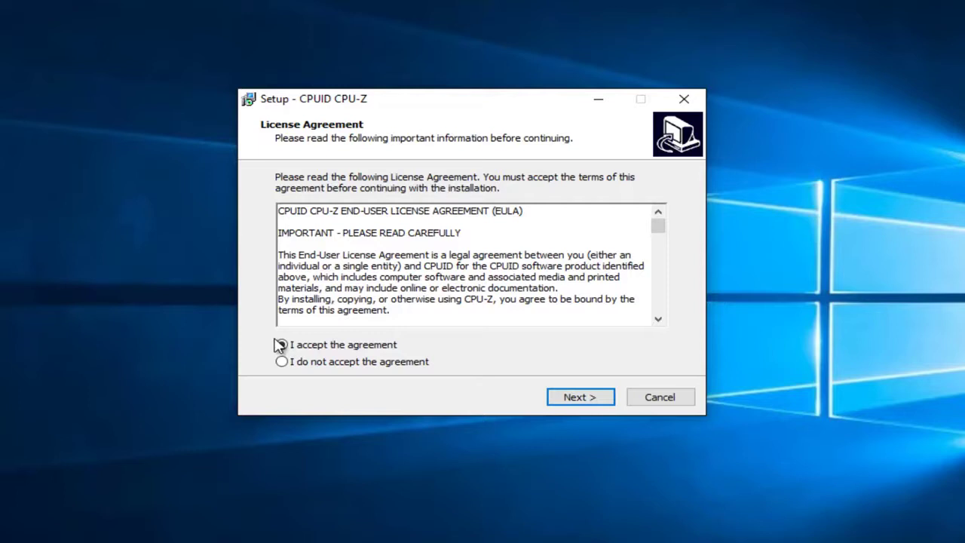
pyautogui.click(576, 398)
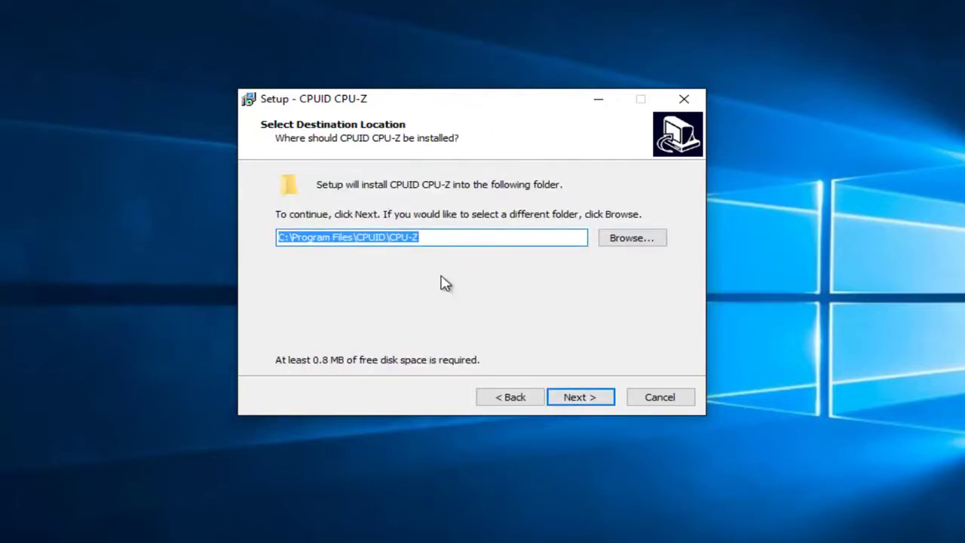
# Install CPU-Z to the default folders with a desktop icon, finishing without viewing the readme.
pyautogui.click(577, 398)
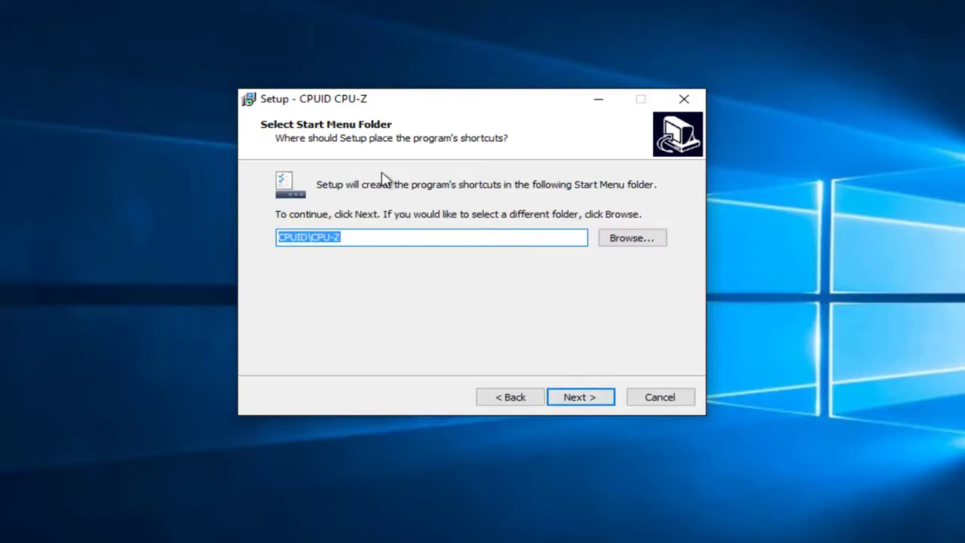
pyautogui.click(591, 404)
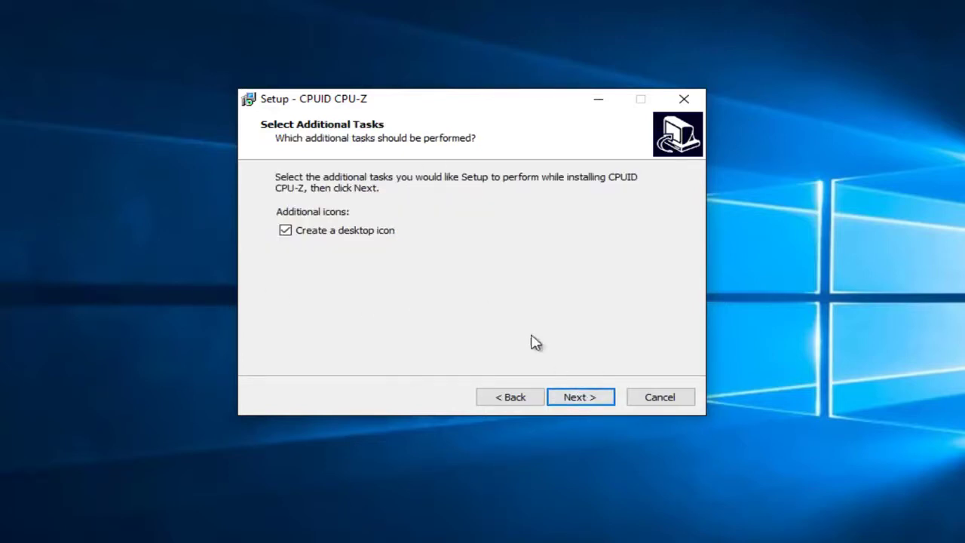
pyautogui.click(294, 232)
pyautogui.click(561, 398)
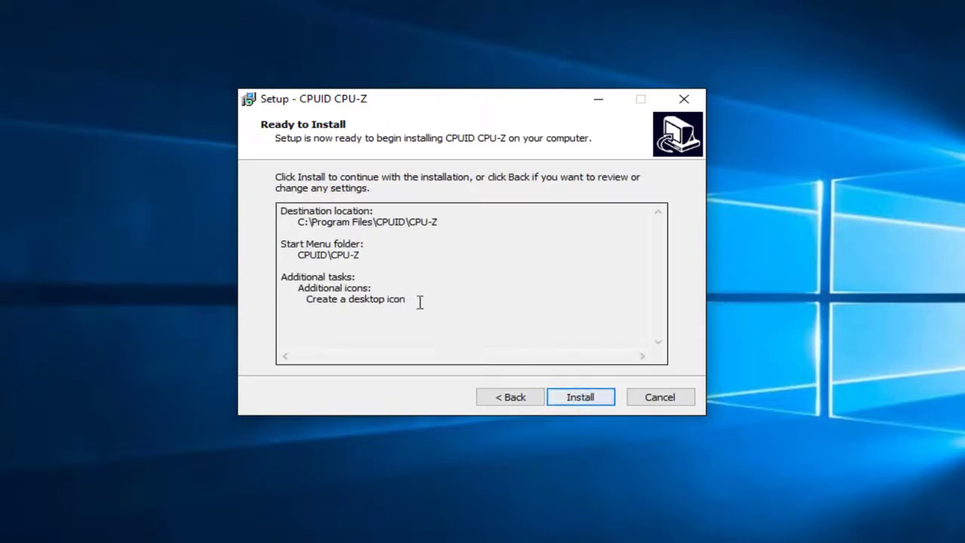
pyautogui.click(584, 400)
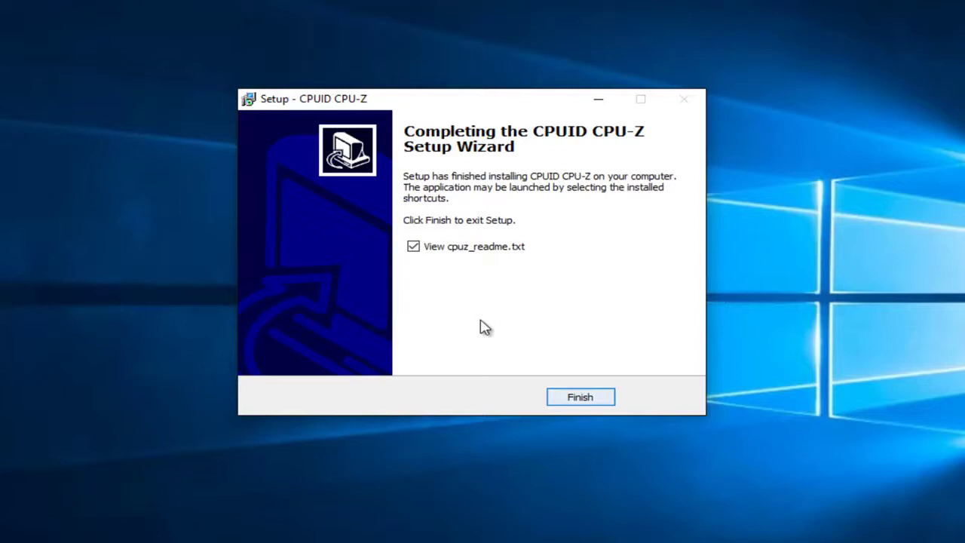
pyautogui.click(415, 248)
pyautogui.click(577, 400)
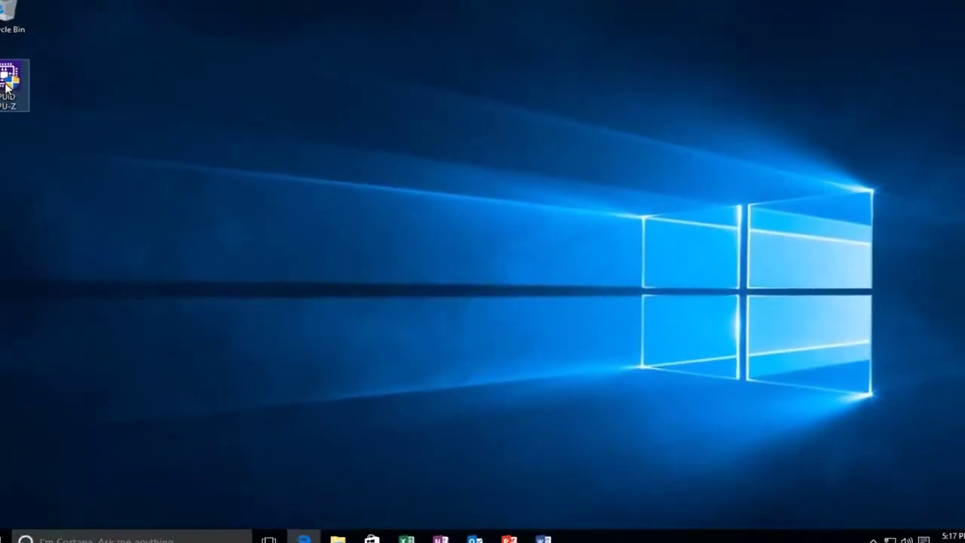
# Launch CPU-Z from its desktop shortcut and view the Memory tab showing 1024 MBytes.
pyautogui.doubleClick(25, 86)
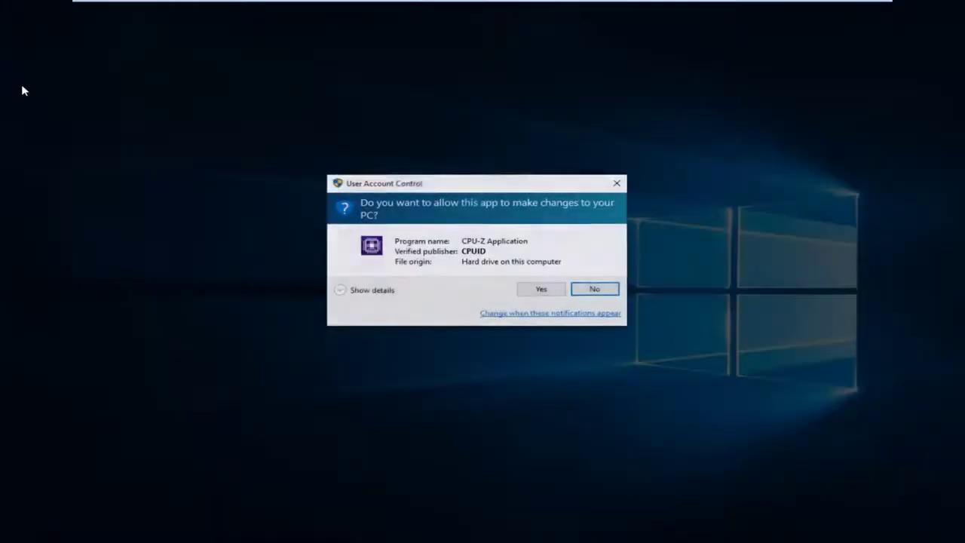
pyautogui.click(528, 288)
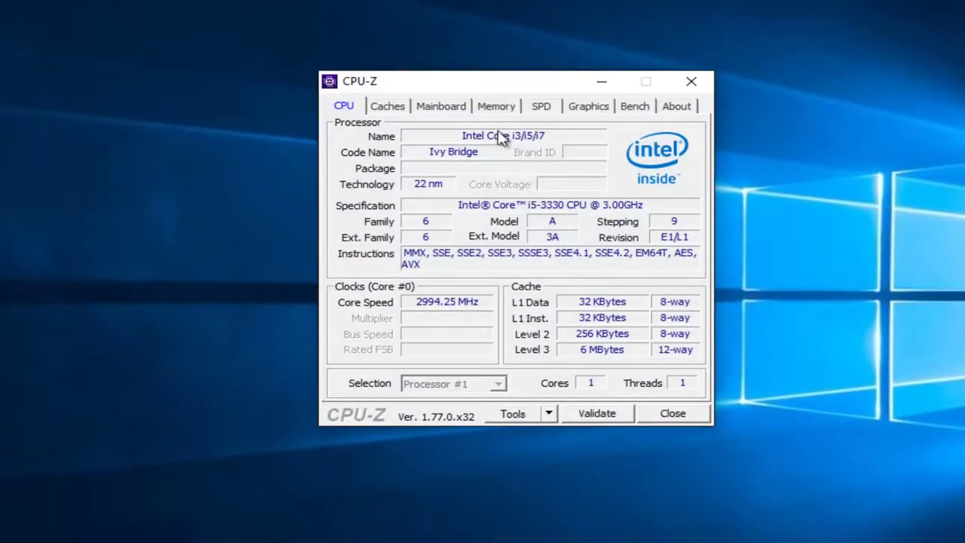
pyautogui.click(496, 106)
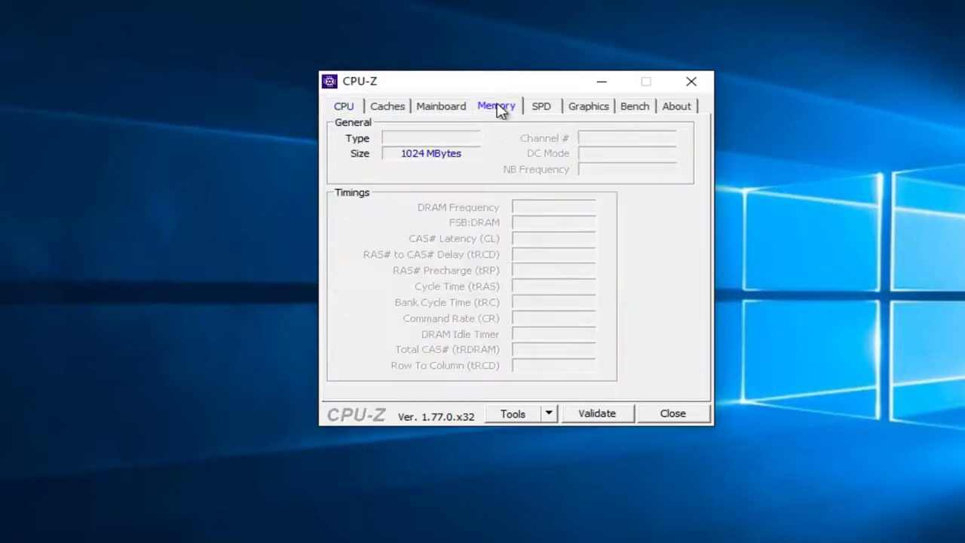